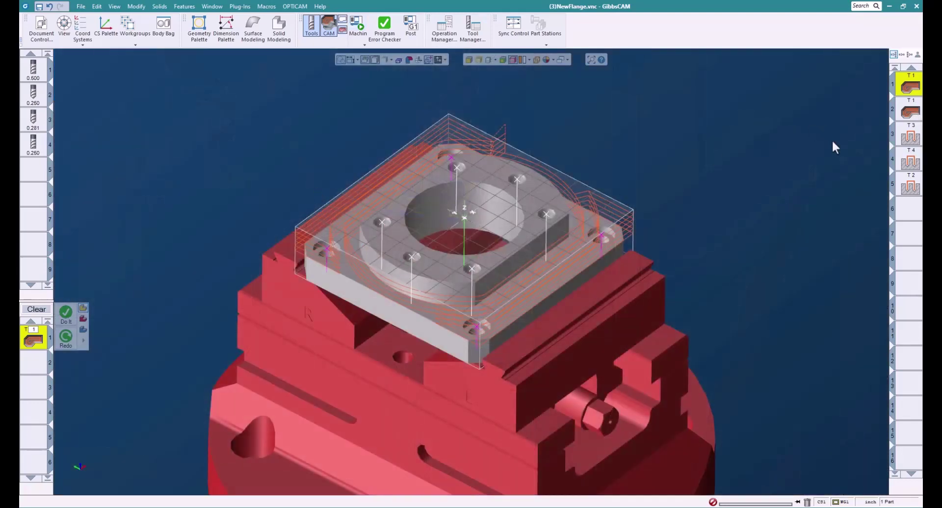
- Open the utility markers of operation 1 with the marker type Variable Feed Rate
right_click(906, 86)
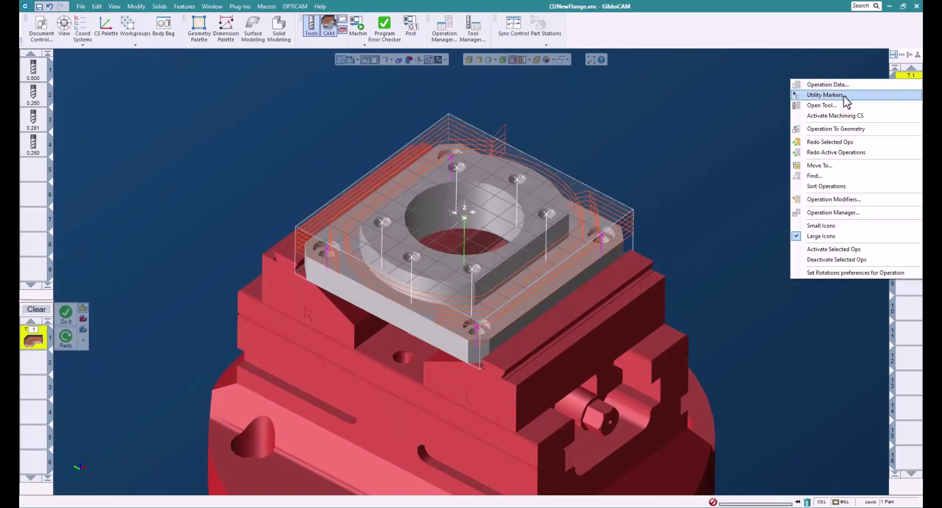
click(824, 94)
drag(775, 75, 782, 75)
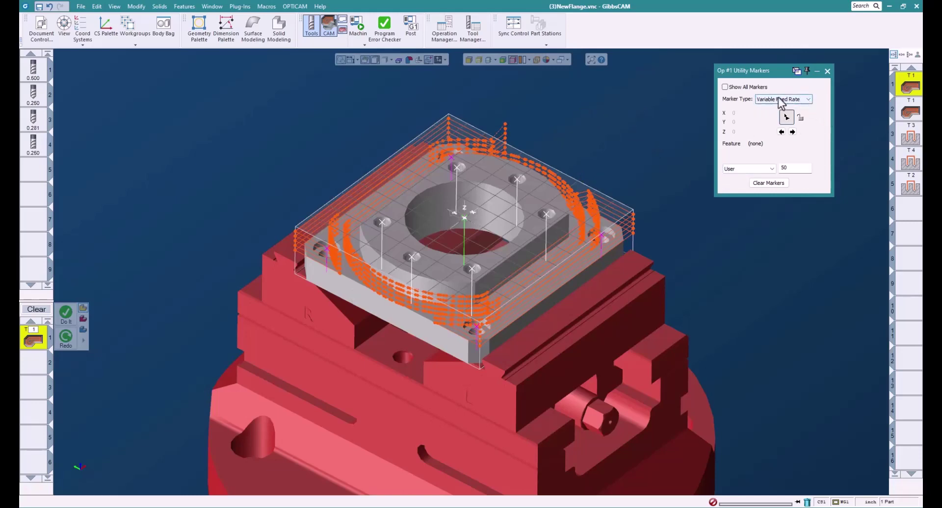
click(808, 99)
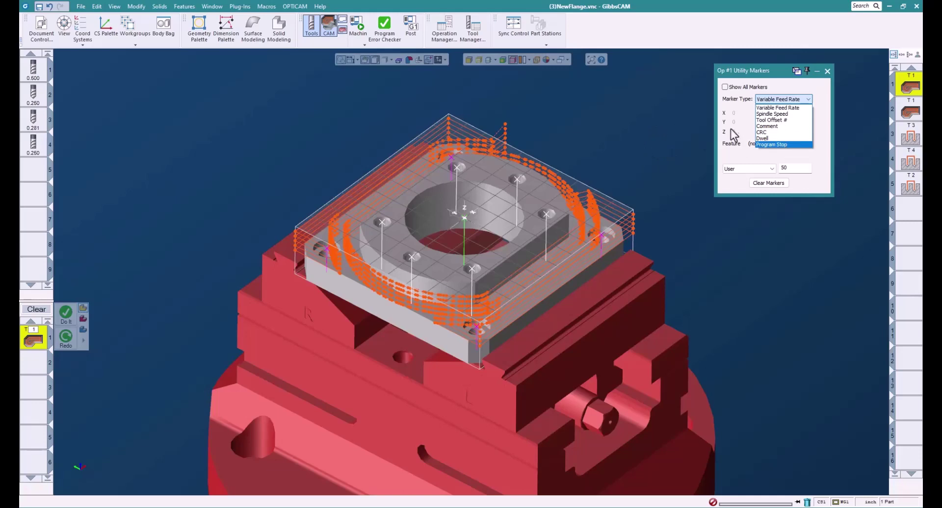
click(789, 108)
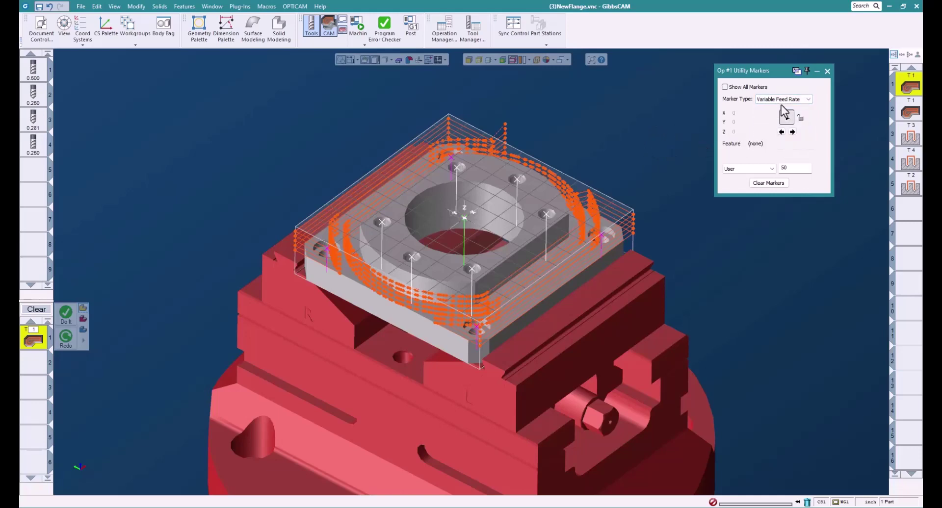
- Place user feed rate markers of 100 and 25 on operation 1's toolpath, at the start and end of the arc around the corner hole
scroll(387, 254, up, 5)
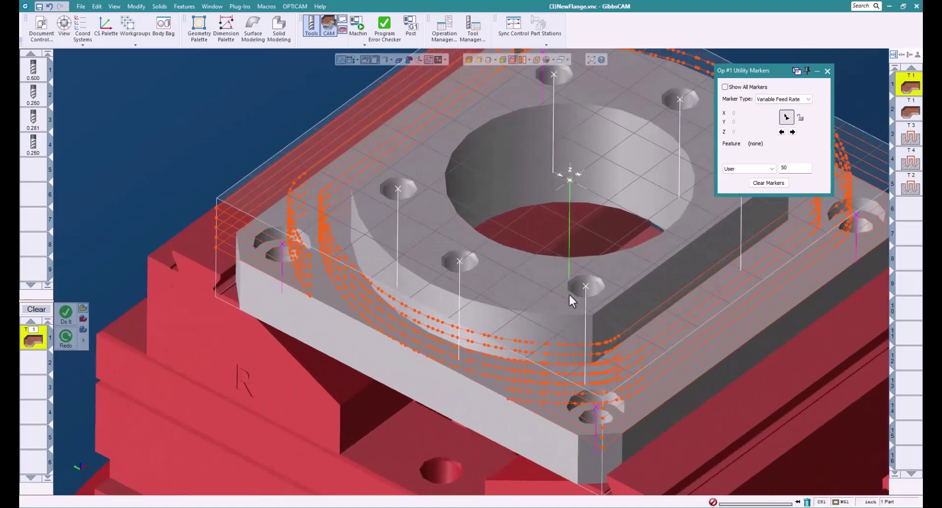
middle_drag(569, 295, 318, 314)
scroll(286, 247, up, 3)
scroll(286, 246, up, 2)
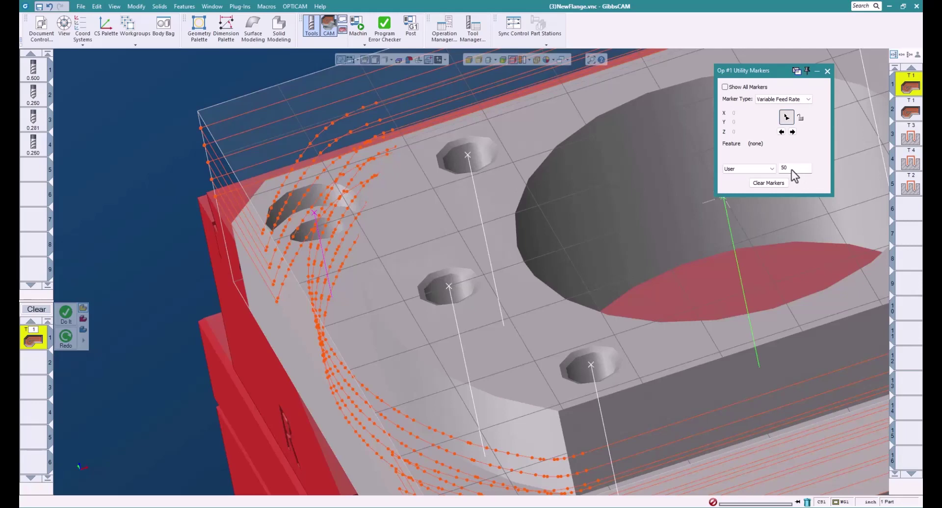
key(Return)
text(100)
click(261, 234)
click(377, 103)
scroll(300, 222, down, 2)
middle_drag(295, 224, 274, 231)
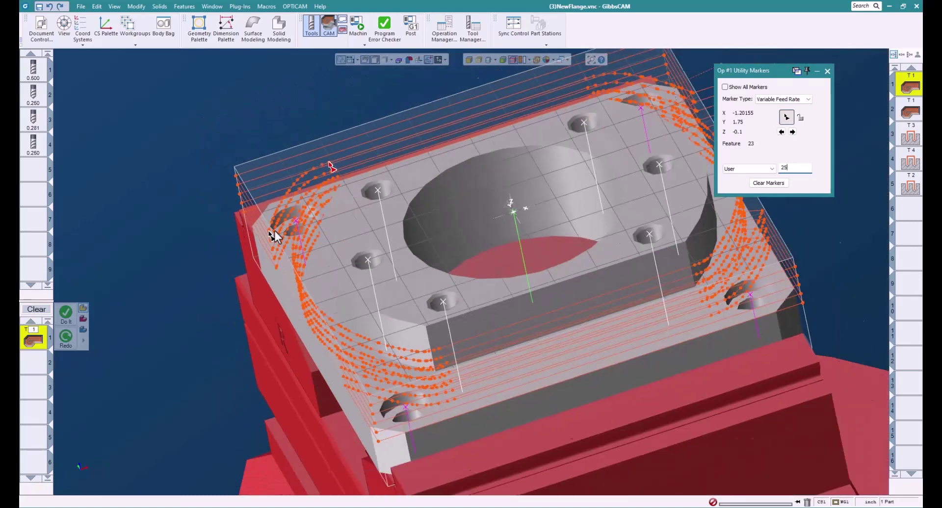
- Place a 500 RPM spindle speed marker on the straight toolpath segment just before the 100 feed rate marker
scroll(274, 231, down, 2)
scroll(365, 279, up, 2)
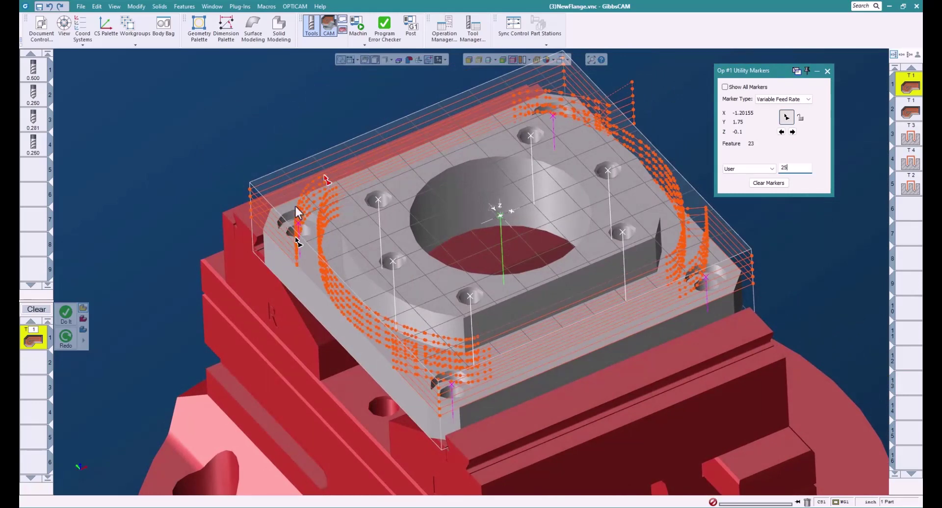
scroll(295, 207, down, 2)
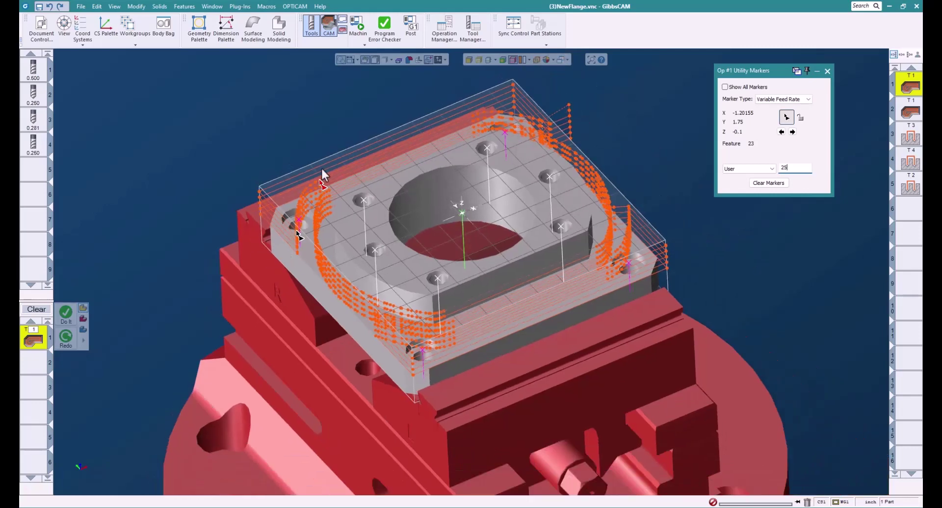
click(805, 100)
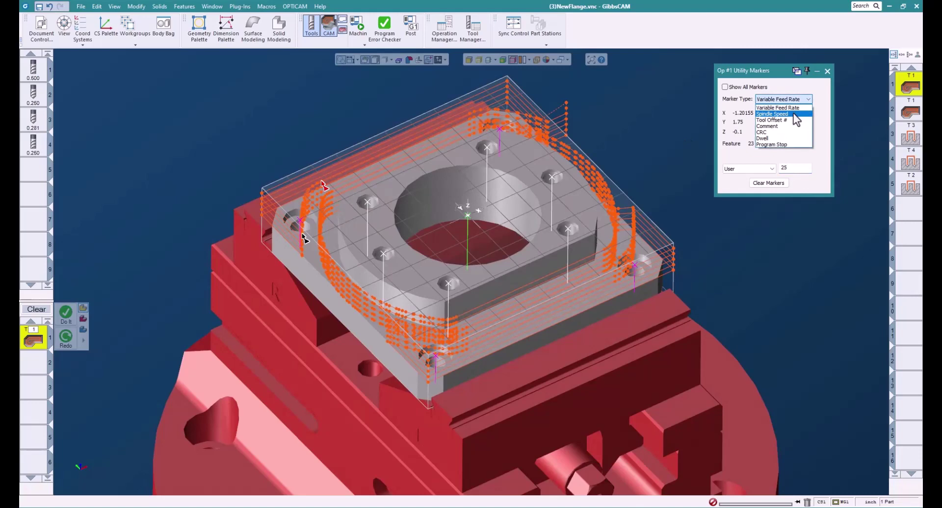
click(793, 113)
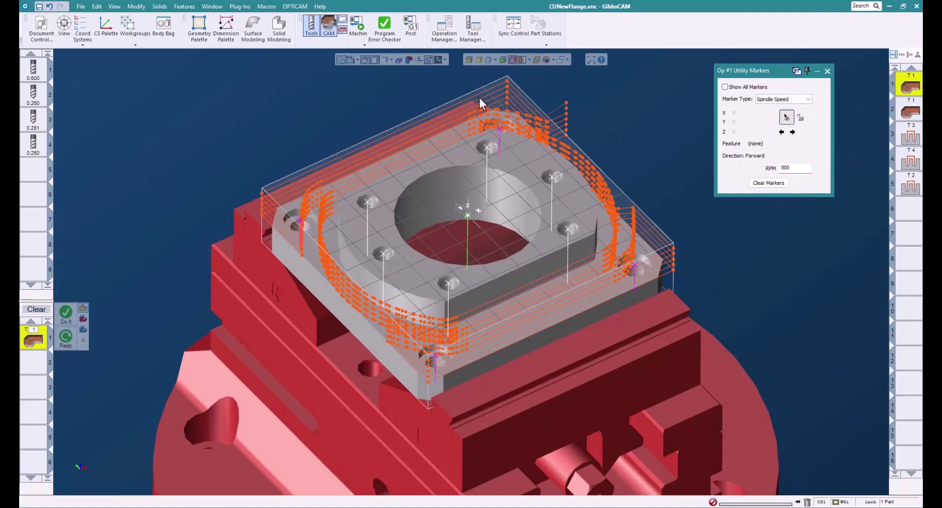
click(785, 118)
click(283, 217)
scroll(305, 234, up, 3)
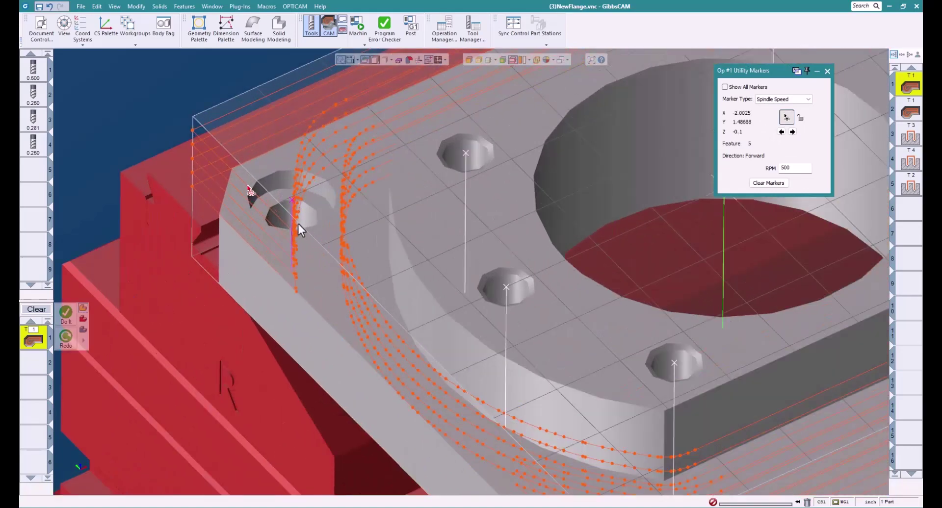
scroll(216, 155, up, 2)
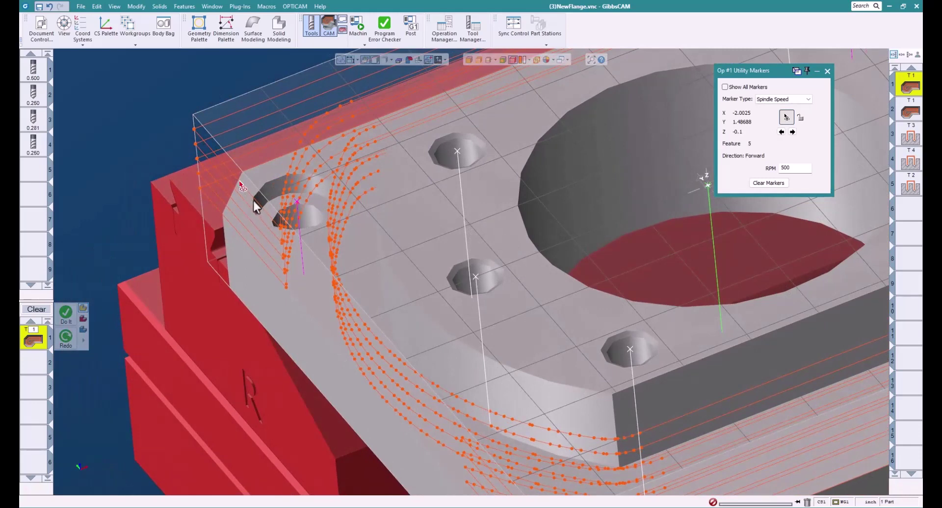
click(270, 221)
- Add a comment marker reading "slow down the tool" on the toolpath ahead of the spindle speed marker and close the utility markers
scroll(312, 220, down, 5)
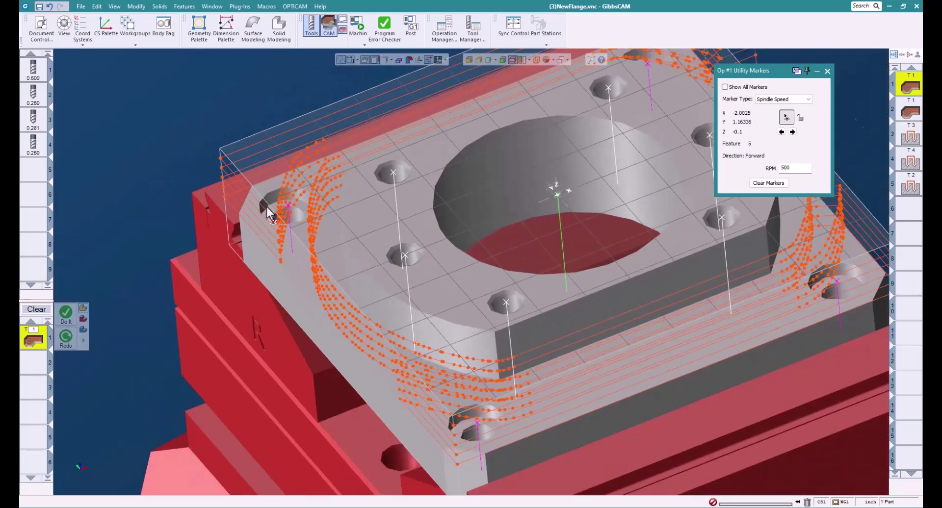
scroll(362, 222, down, 3)
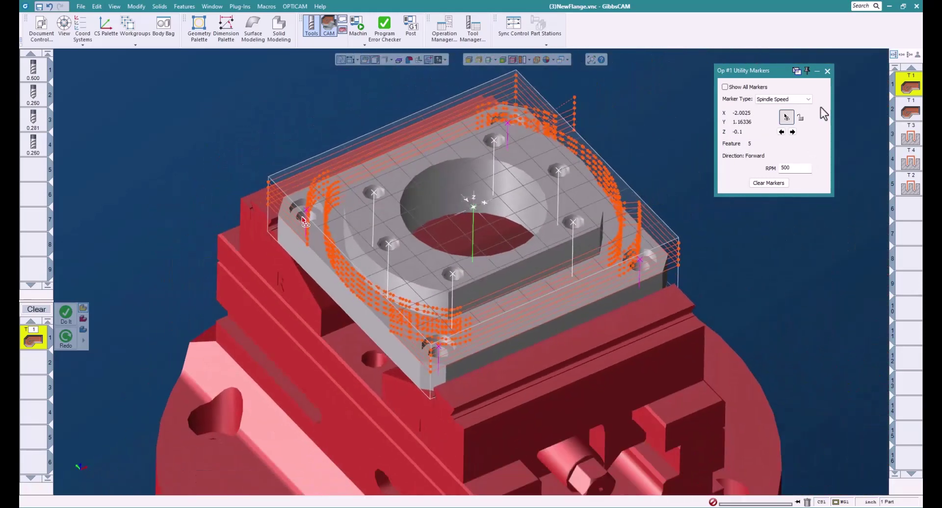
click(808, 99)
click(773, 118)
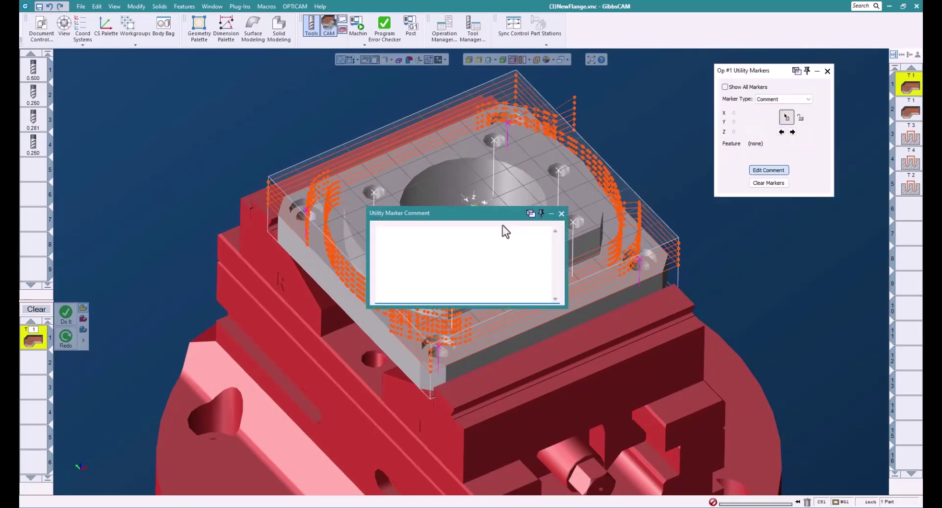
text(slow do)
text(wn the )
text(feed)
click(561, 213)
click(786, 118)
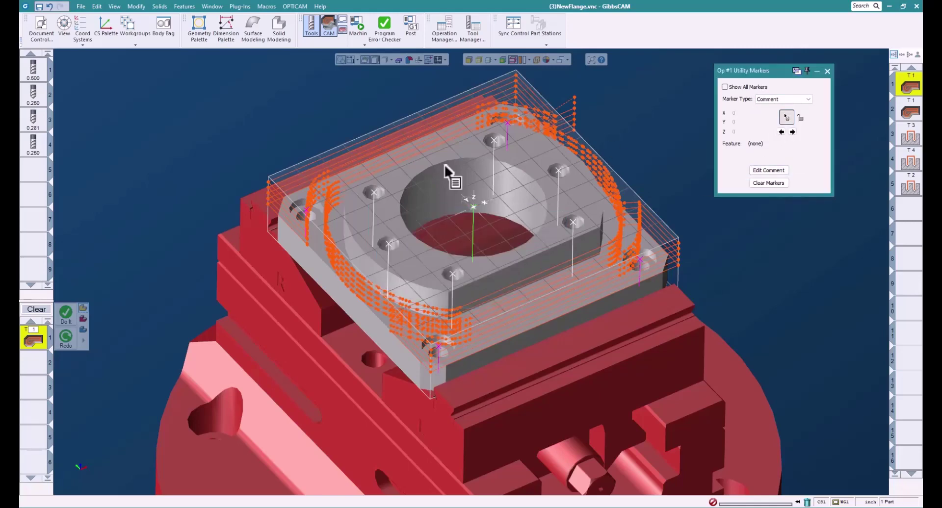
click(282, 195)
click(827, 71)
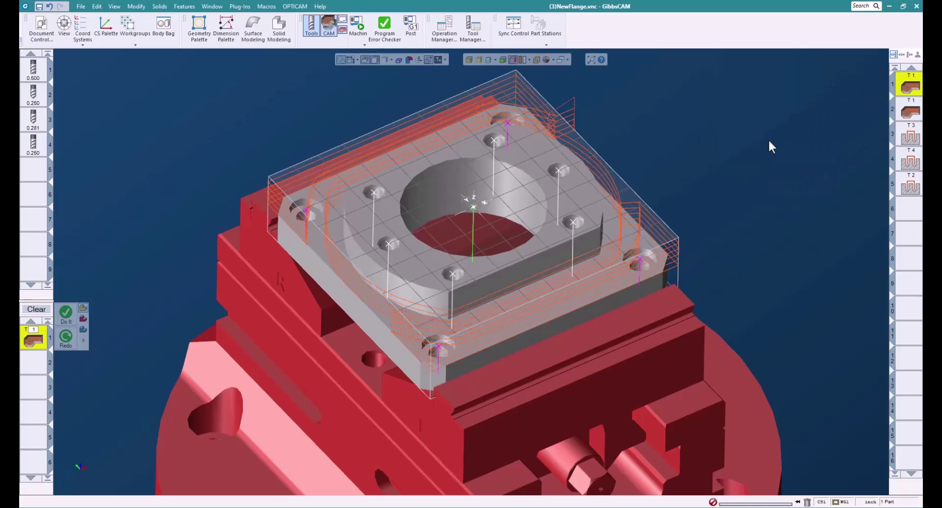
- Post-process the program and examine operation 1's G-code for the marker comment, spindle speed and feed rate changes
click(412, 26)
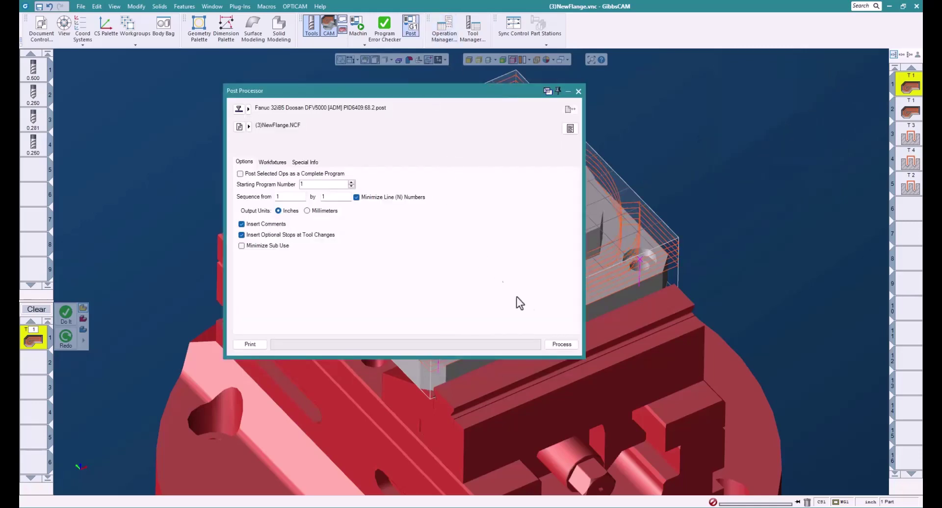
click(561, 345)
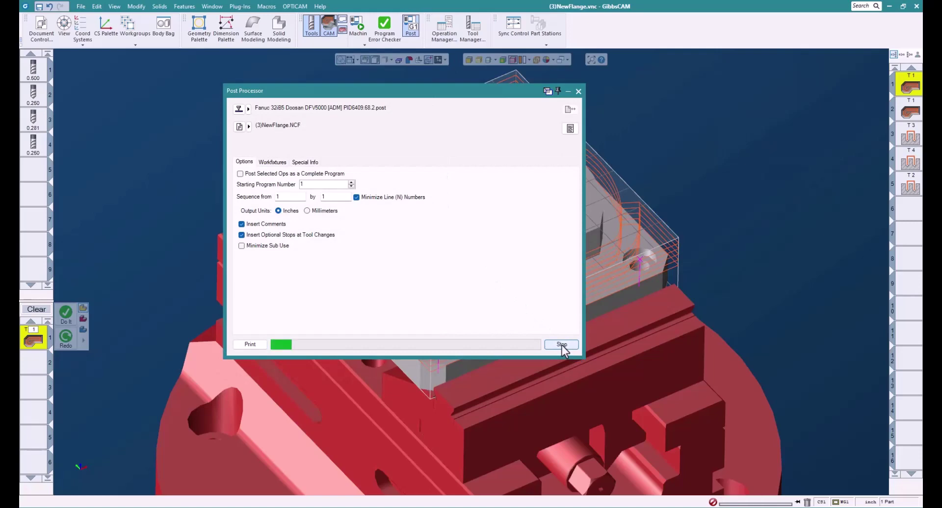
scroll(418, 246, down, 5)
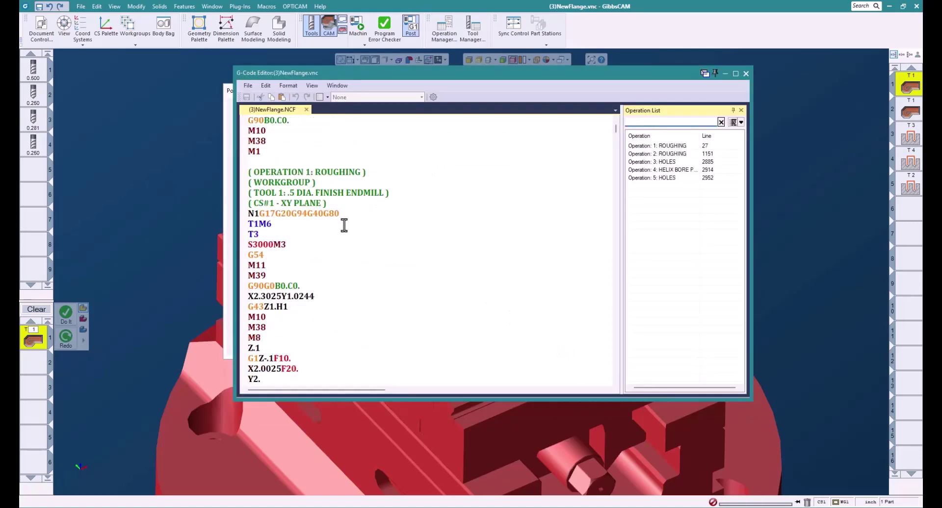
scroll(345, 225, down, 2)
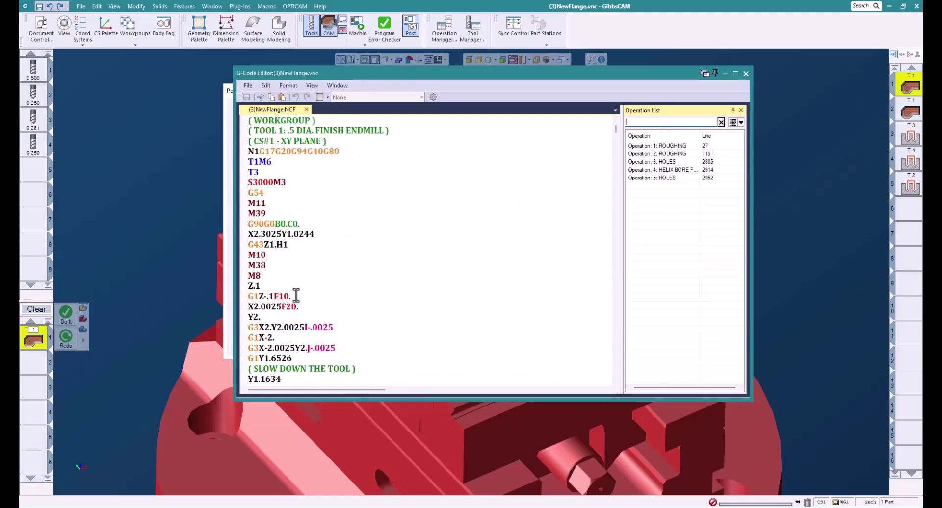
scroll(326, 285, down, 2)
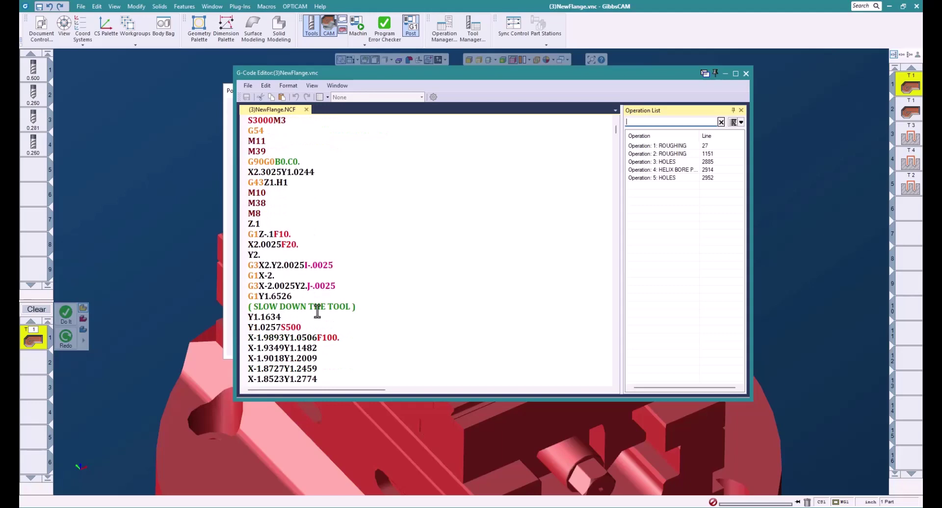
scroll(392, 286, down, 2)
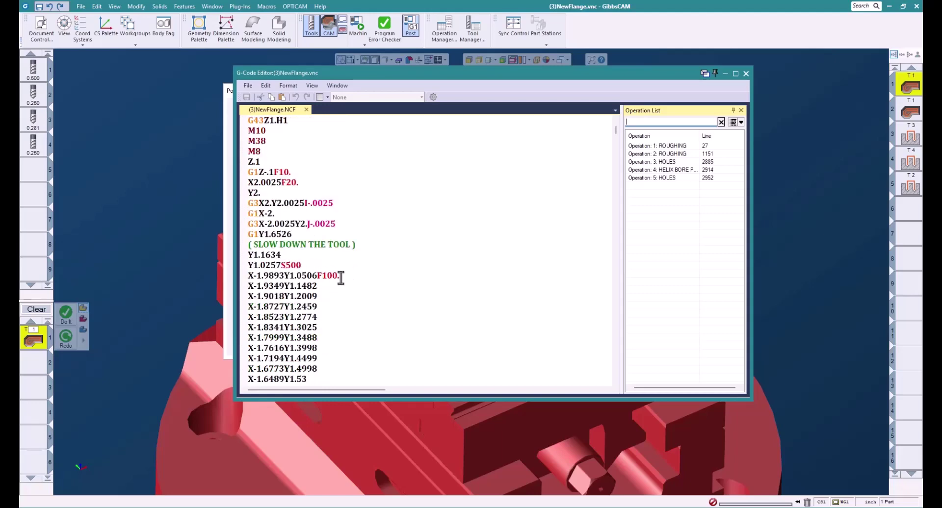
scroll(340, 277, down, 6)
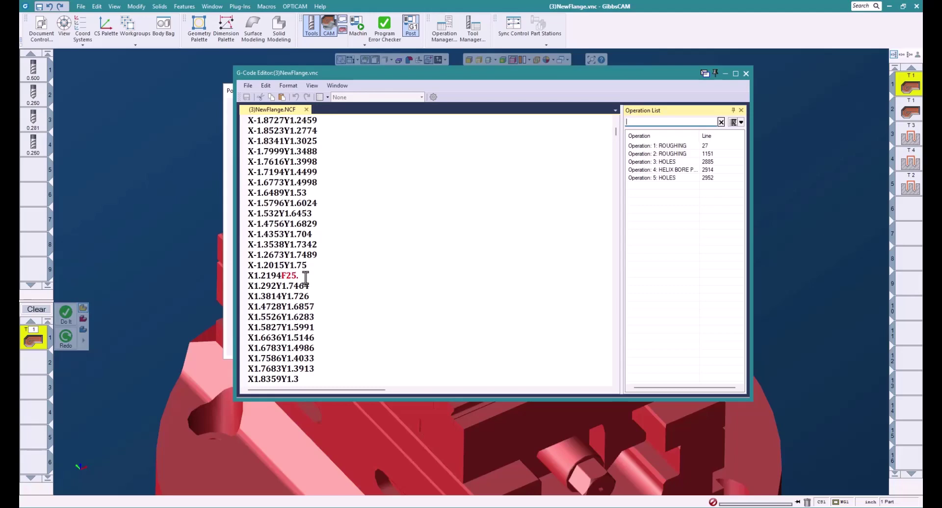
scroll(413, 259, up, 10)
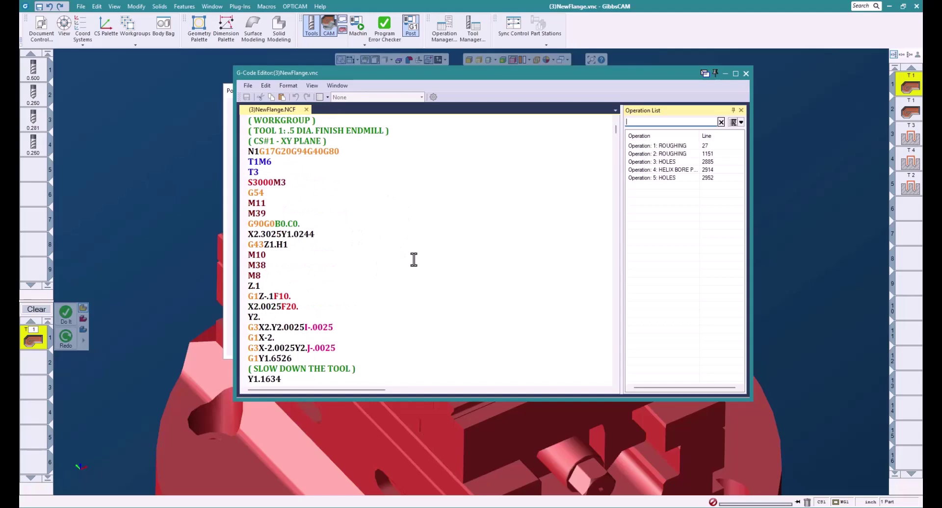
scroll(414, 260, up, 5)
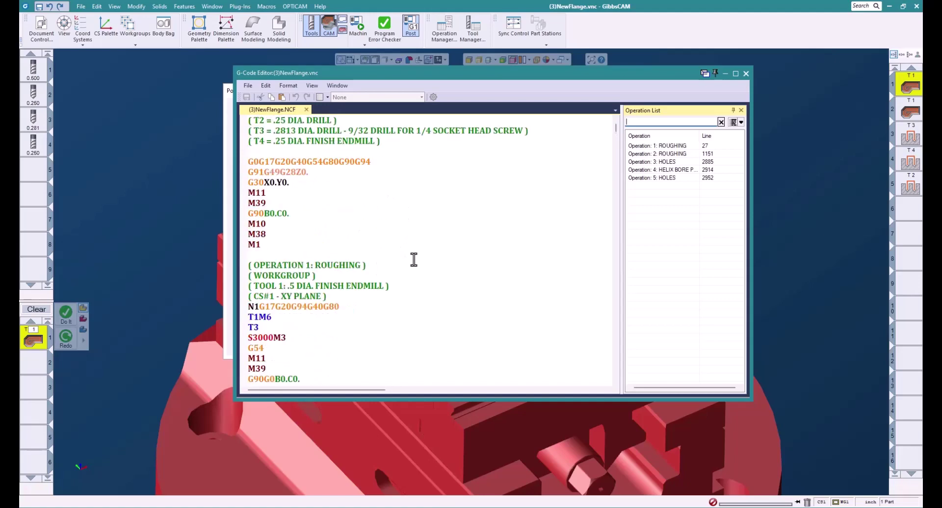
click(746, 74)
click(578, 91)
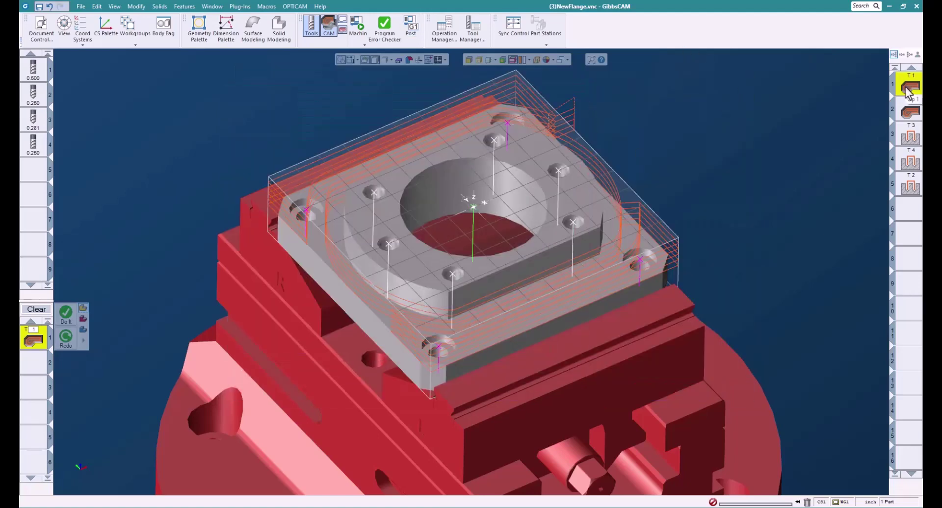
- Show all utility markers of operation 1 and select the spindle speed marker beside the corner hole
right_click(905, 87)
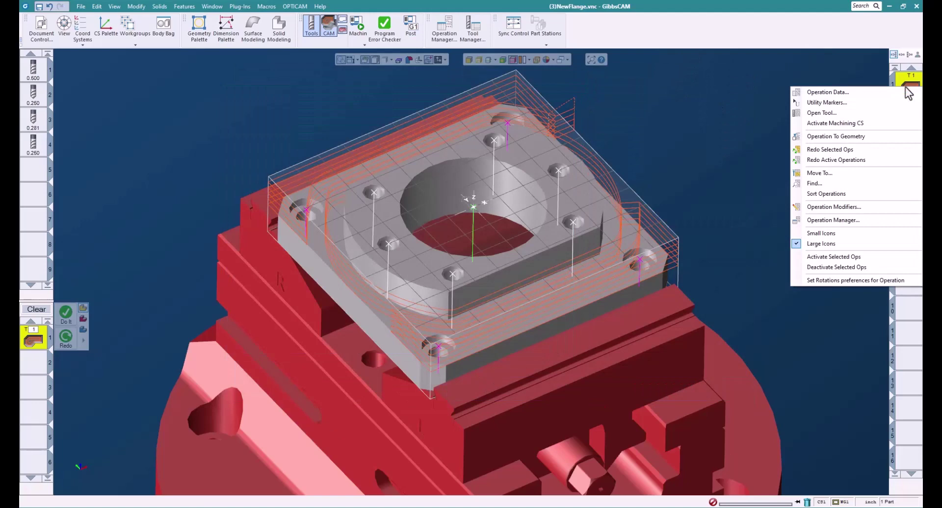
click(881, 102)
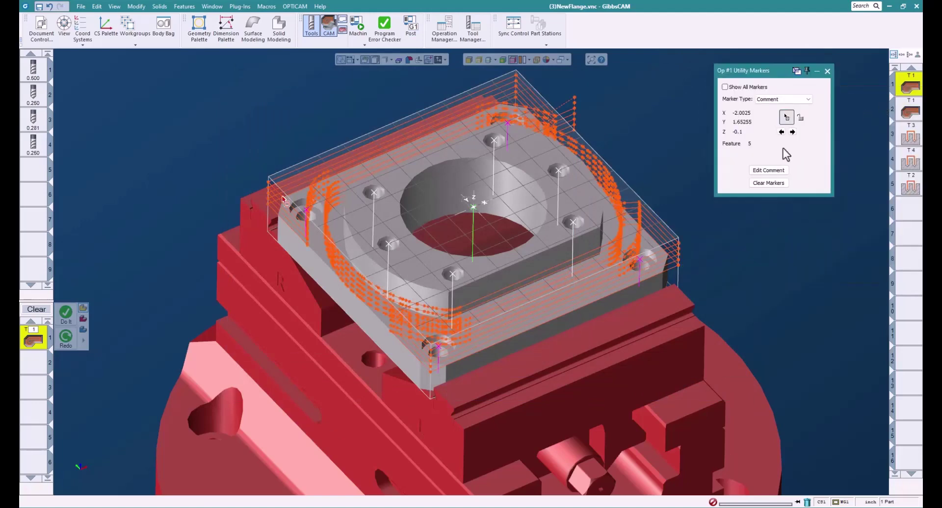
click(725, 87)
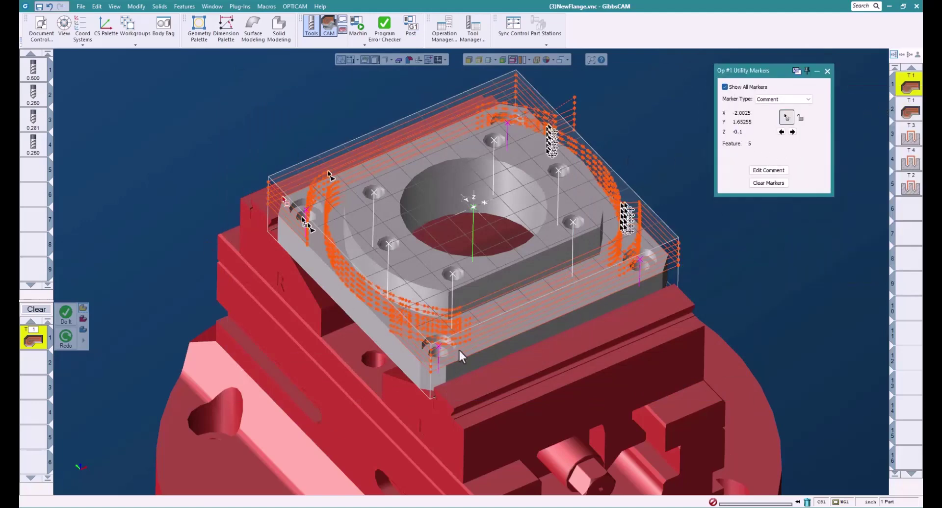
scroll(333, 228, up, 10)
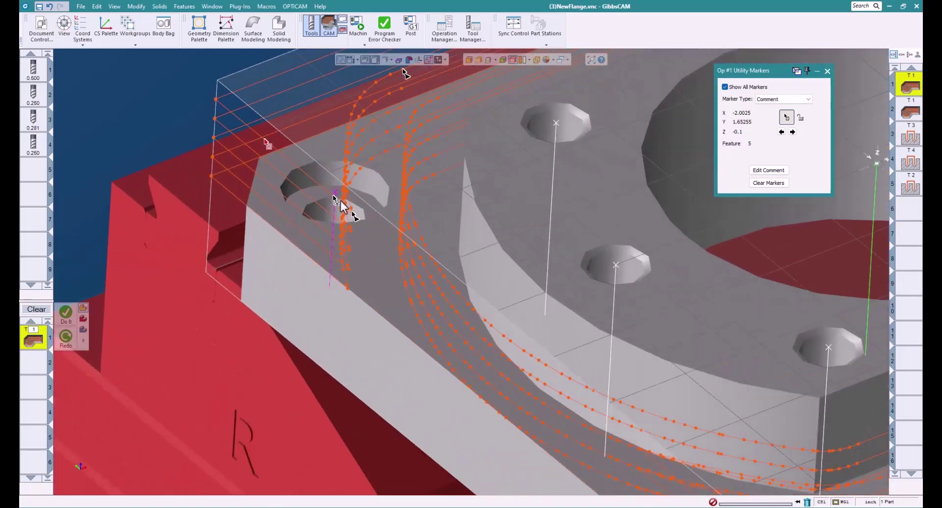
click(296, 166)
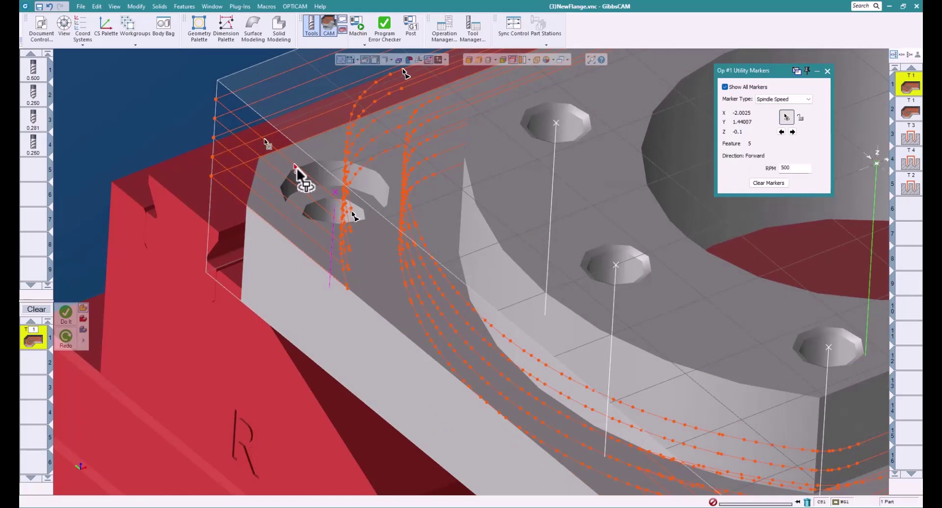
- Set the 100 feed rate marker beside the corner hole to 50 and select the comment marker
click(353, 216)
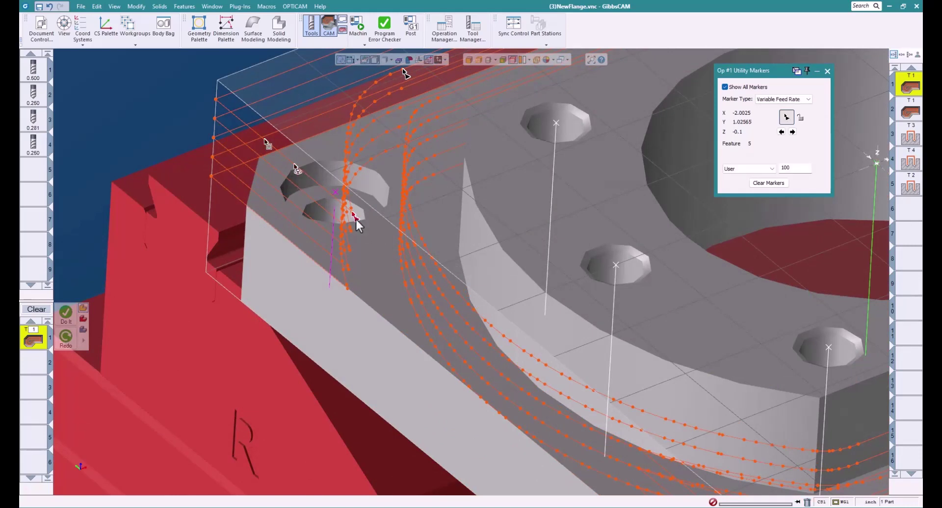
double_click(799, 169)
text(50)
middle_drag(573, 213, 377, 196)
click(377, 187)
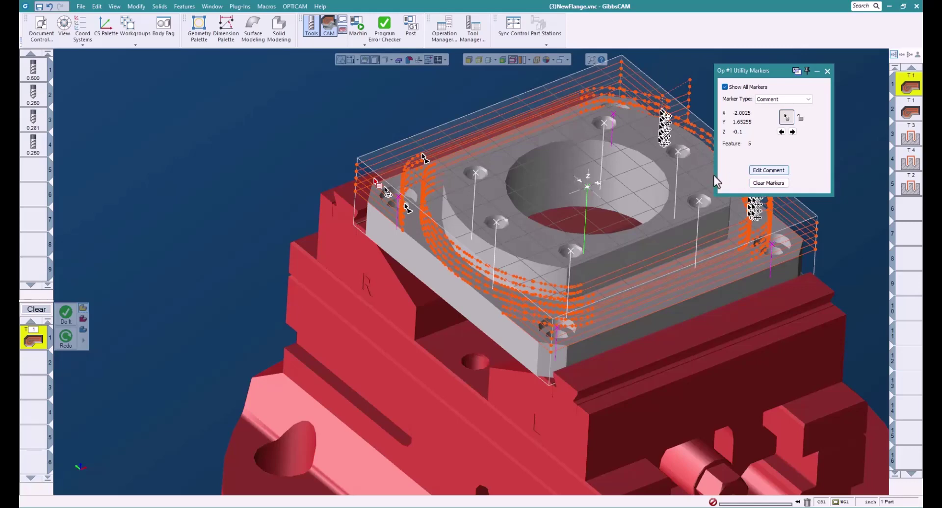
- Close operation 1's utility markers and post-process the edited program into (3)NewFlange.NCF
middle_drag(550, 204, 549, 213)
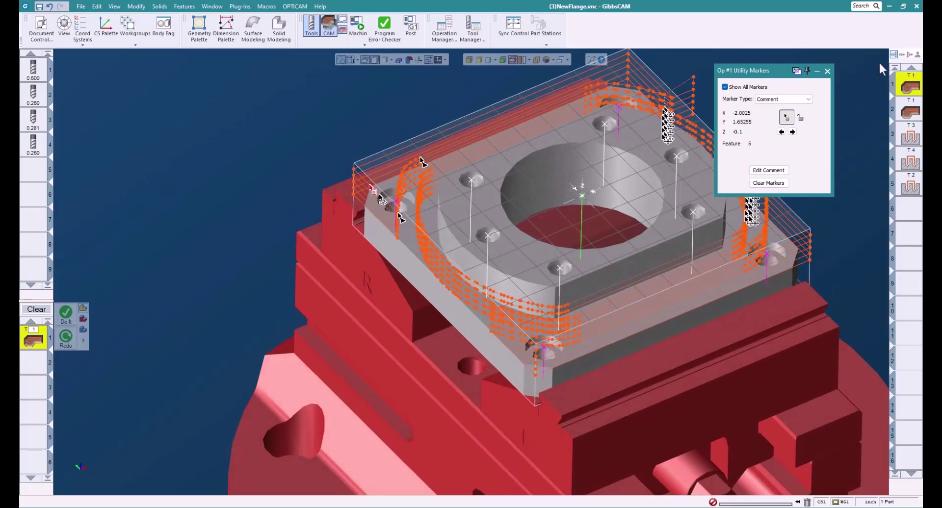
click(827, 71)
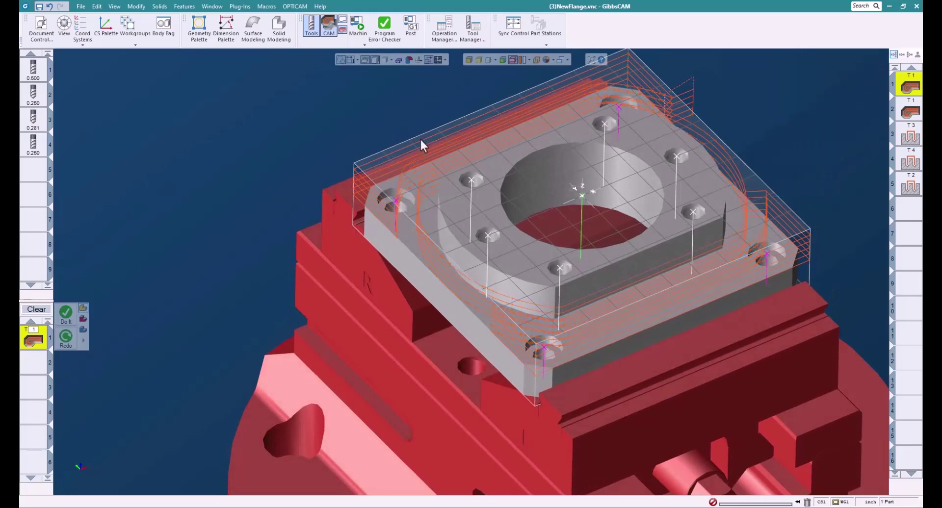
click(411, 27)
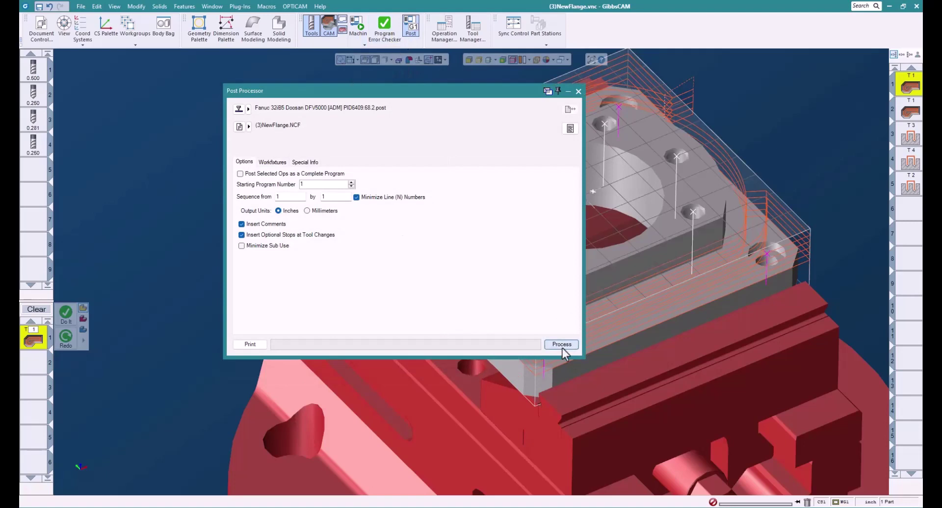
click(562, 345)
- Examine the feed rate, spindle speed and comment marker output in operation 1's G-code, then close the G-code editor and post processor
scroll(462, 301, down, 11)
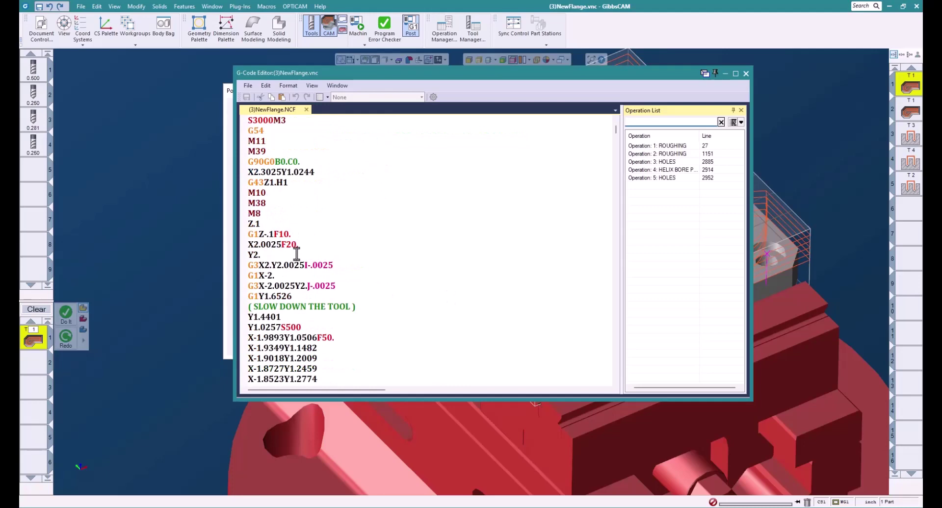
scroll(355, 261, down, 3)
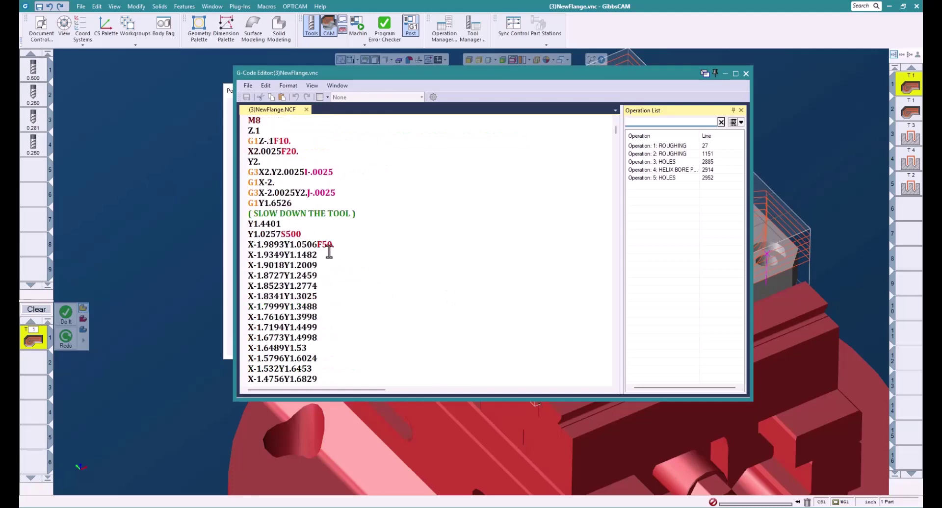
scroll(325, 255, down, 6)
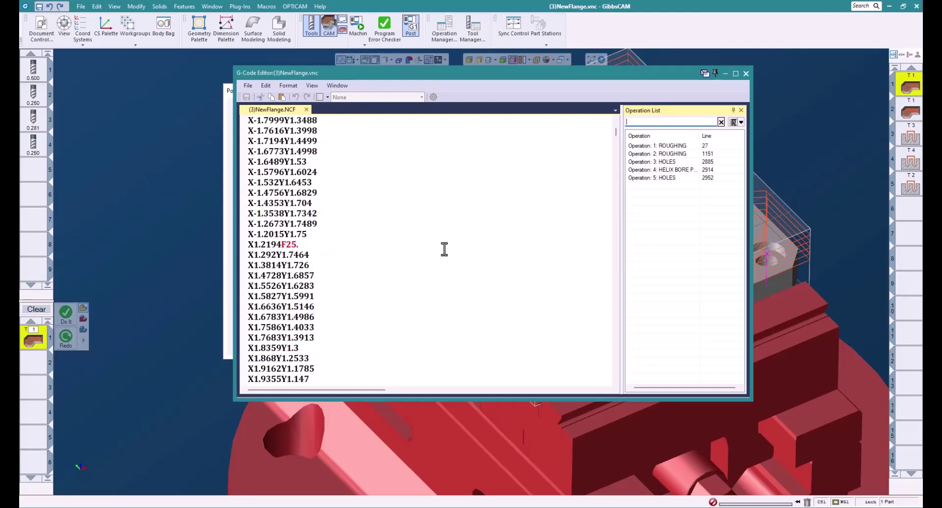
scroll(444, 249, up, 5)
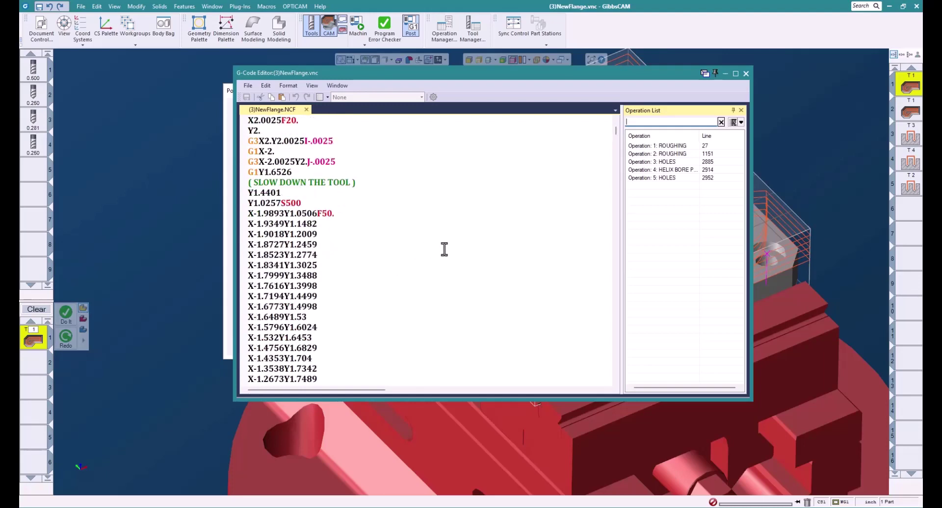
click(745, 73)
click(579, 91)
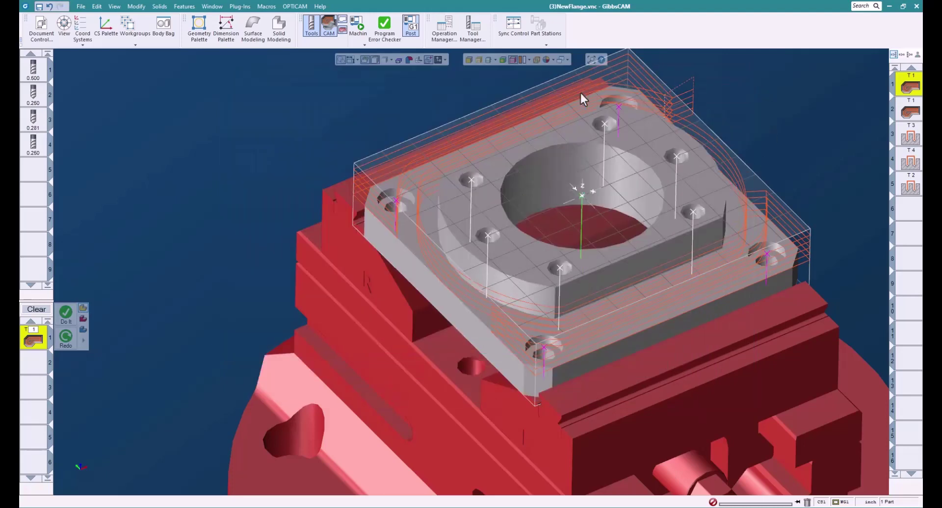
scroll(285, 247, down, 3)
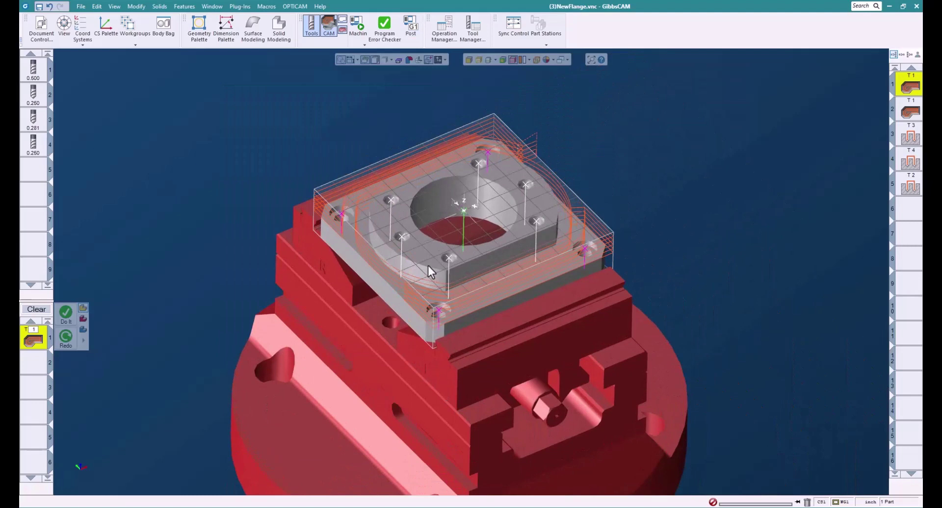
scroll(416, 256, up, 2)
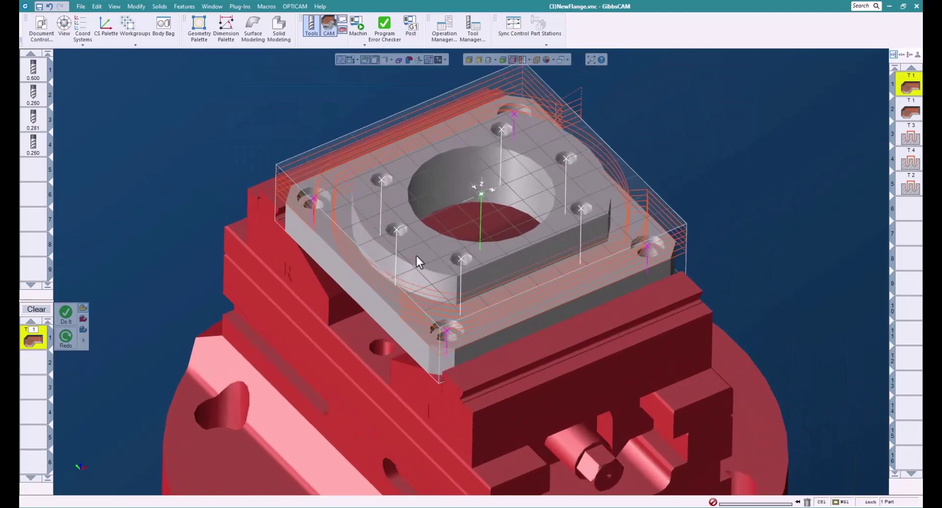